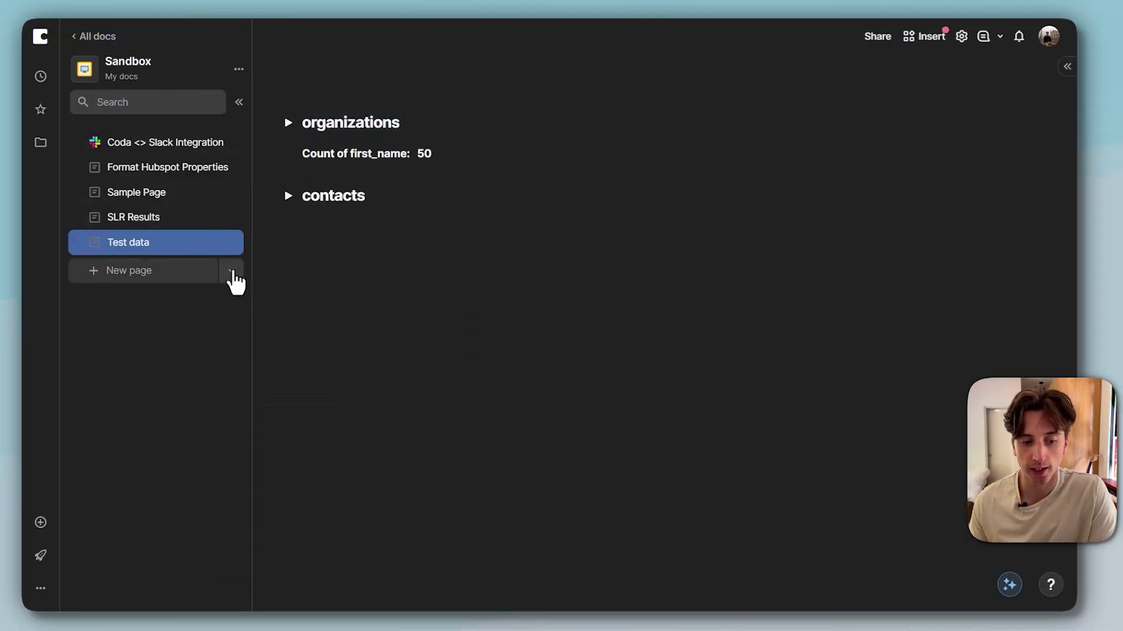
Create a new sync page in Sandbox that mirrors the Task Dependencies page from the Task Dependencies doc.
click(234, 275)
click(240, 302)
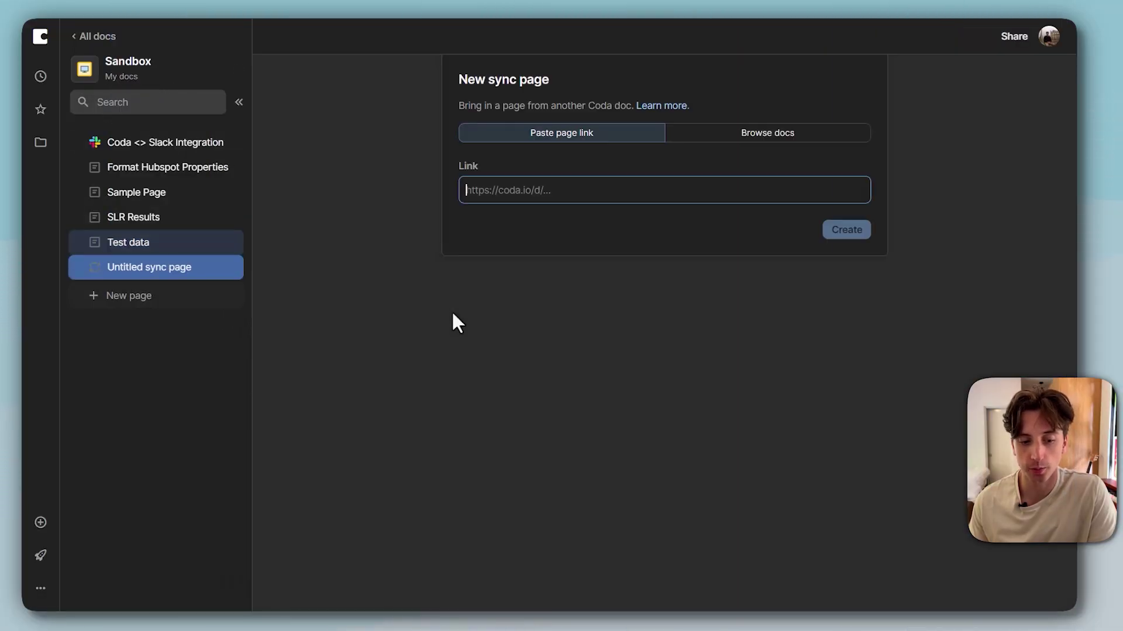
click(652, 218)
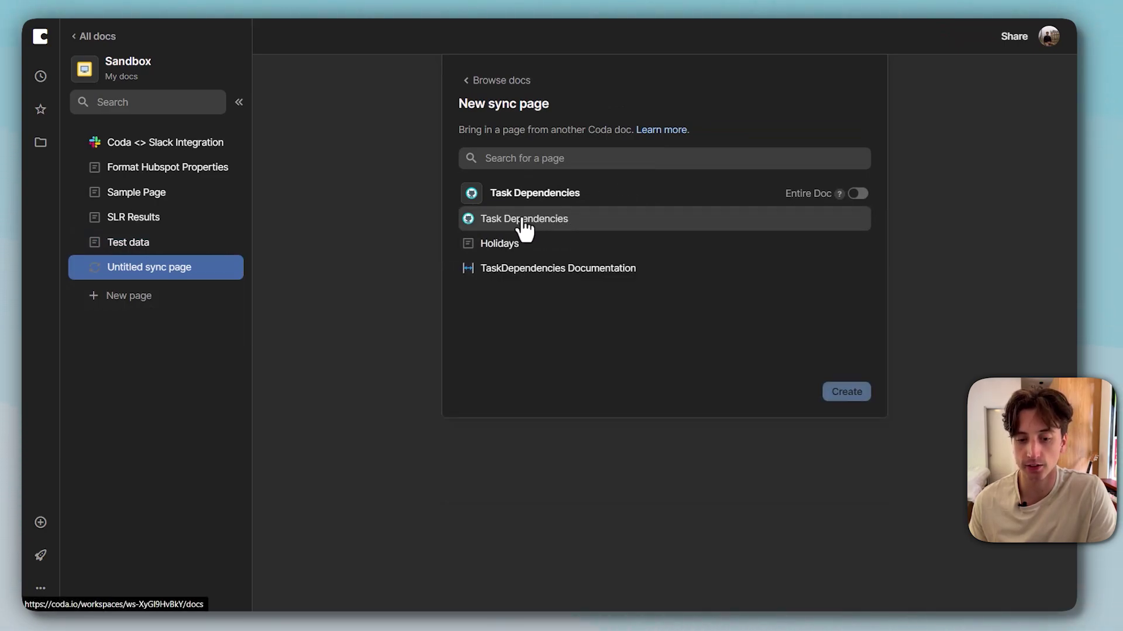
click(525, 222)
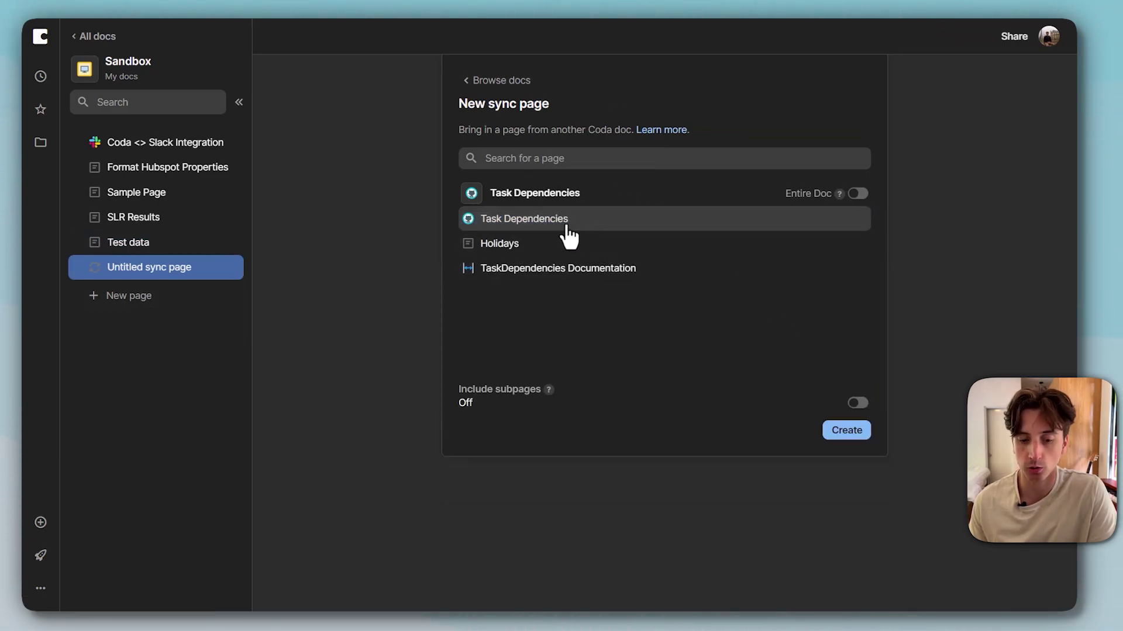
click(854, 432)
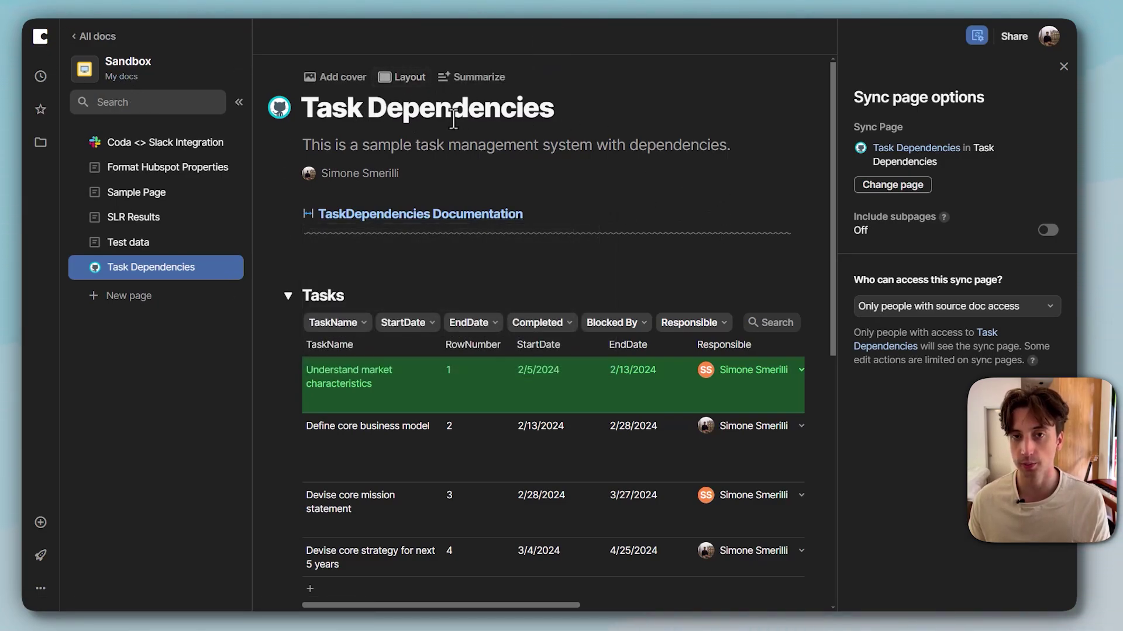
Set the sync page's access option to Everyone in this doc.
click(929, 300)
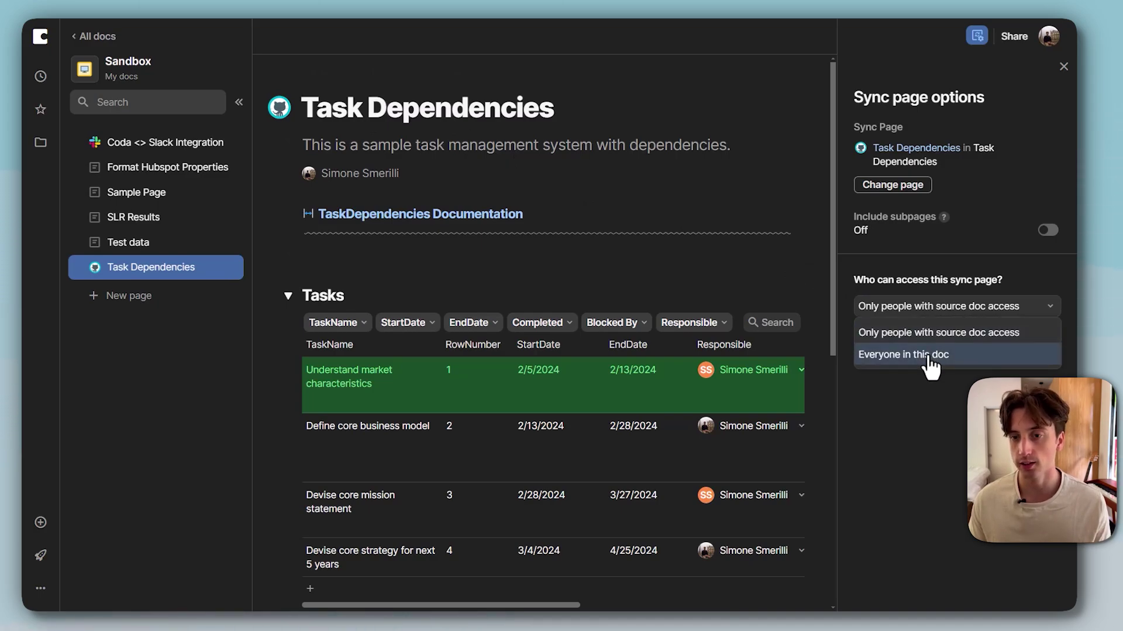
click(903, 355)
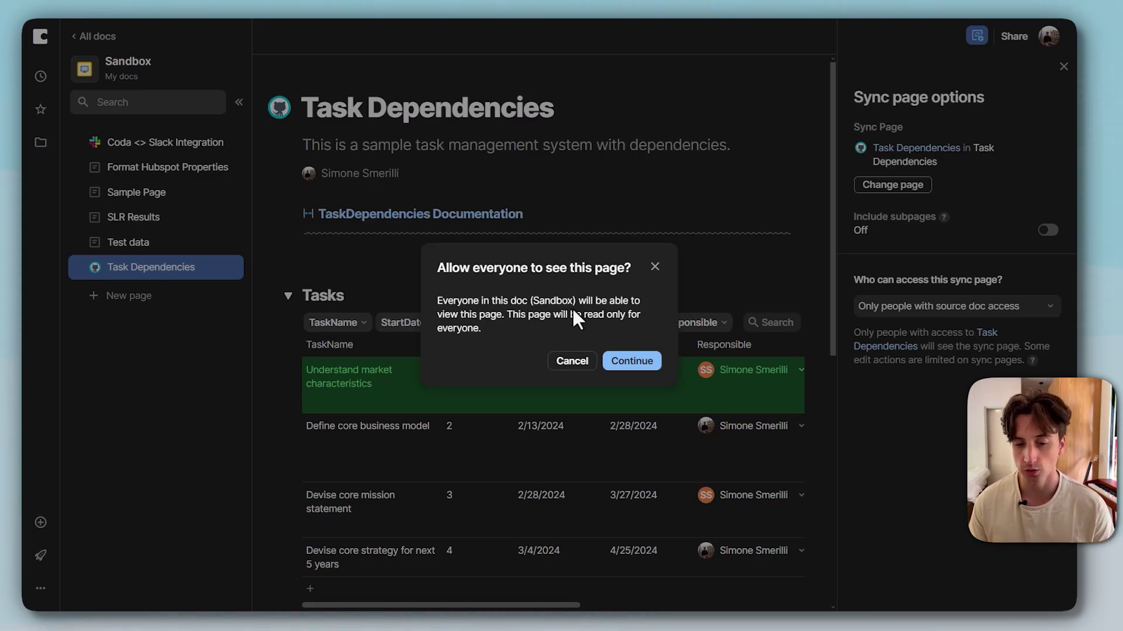
Confirm read-only access for everyone in Sandbox and close the Sync page options panel.
click(619, 363)
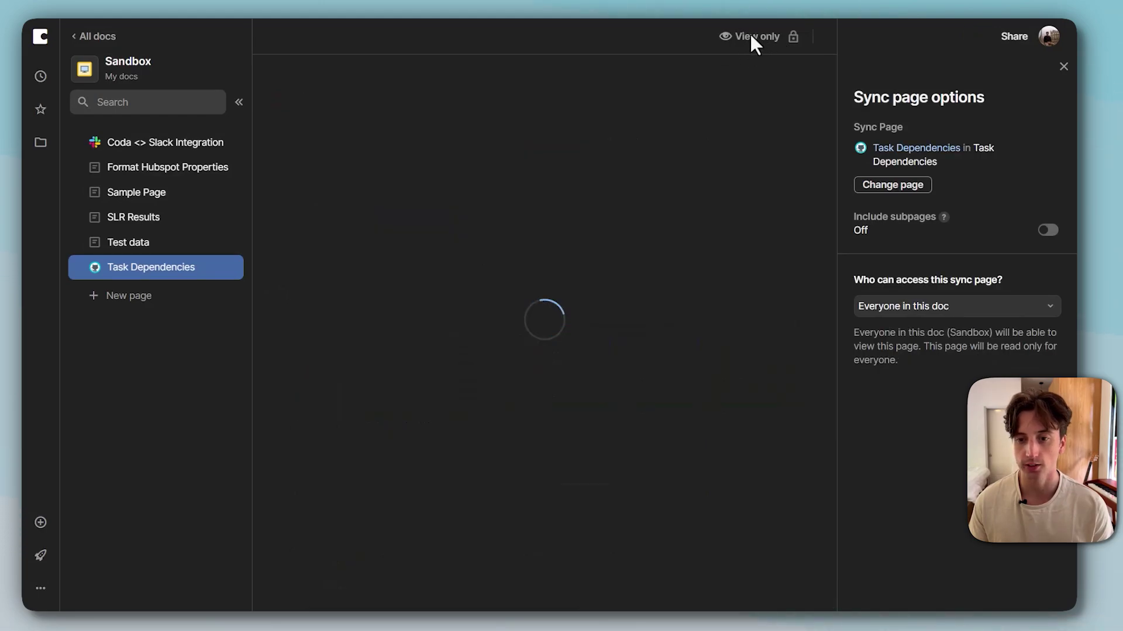
mouse_move(776, 52)
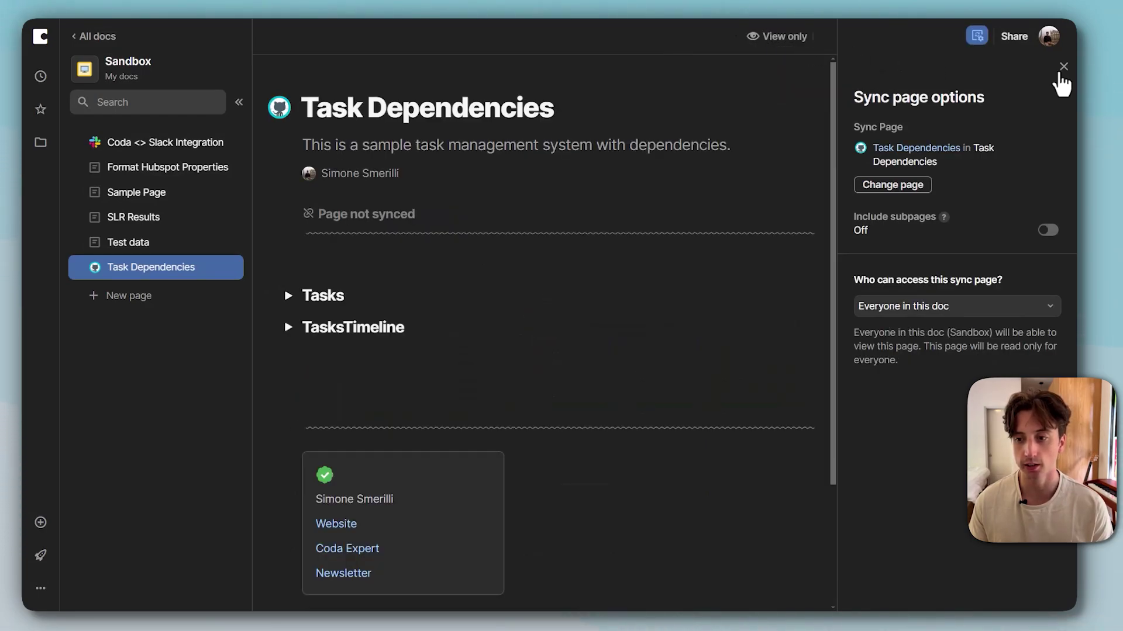
click(1063, 67)
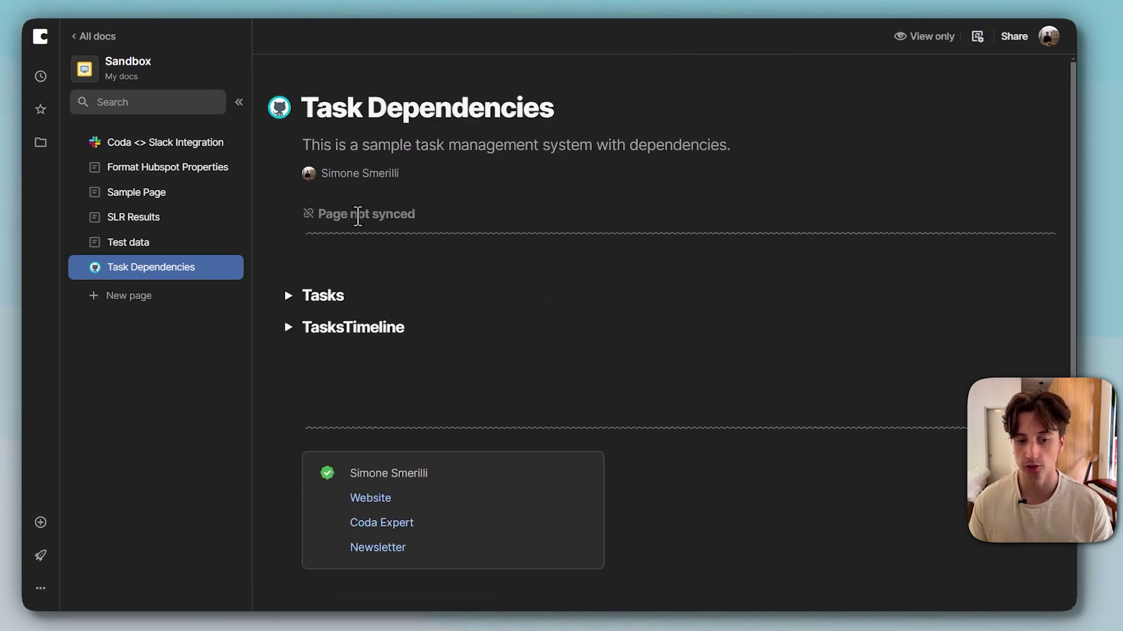
Expand the Tasks table, view the Understand market characteristics record, and test row 1's Responsible cell.
mouse_move(358, 215)
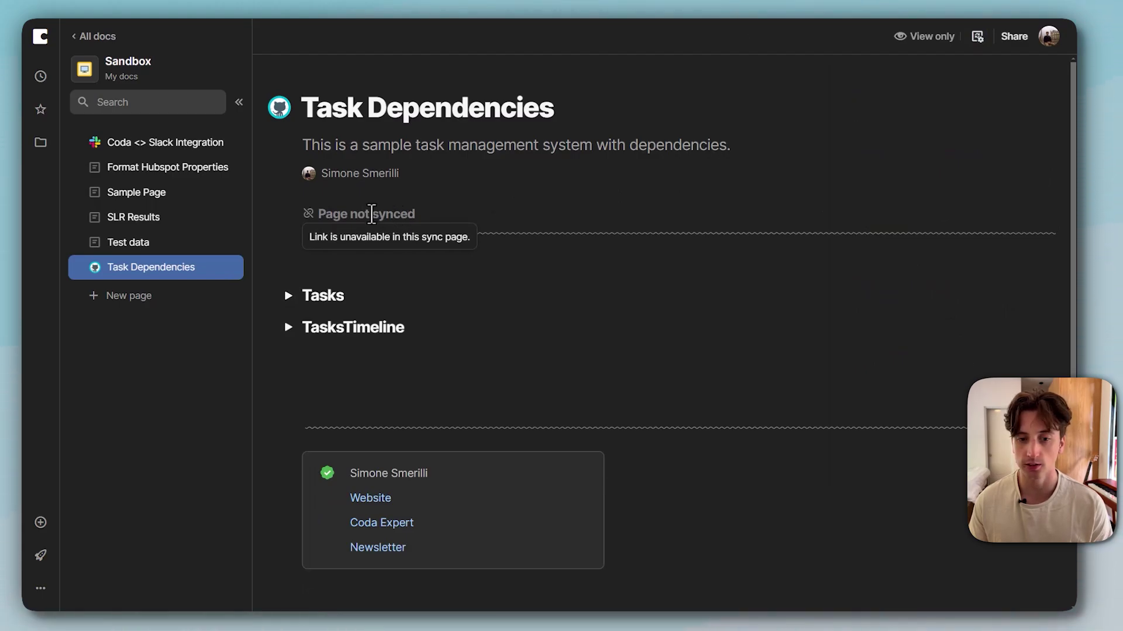
scroll(372, 214, down, 2)
click(56, 226)
scroll(376, 275, down, 1)
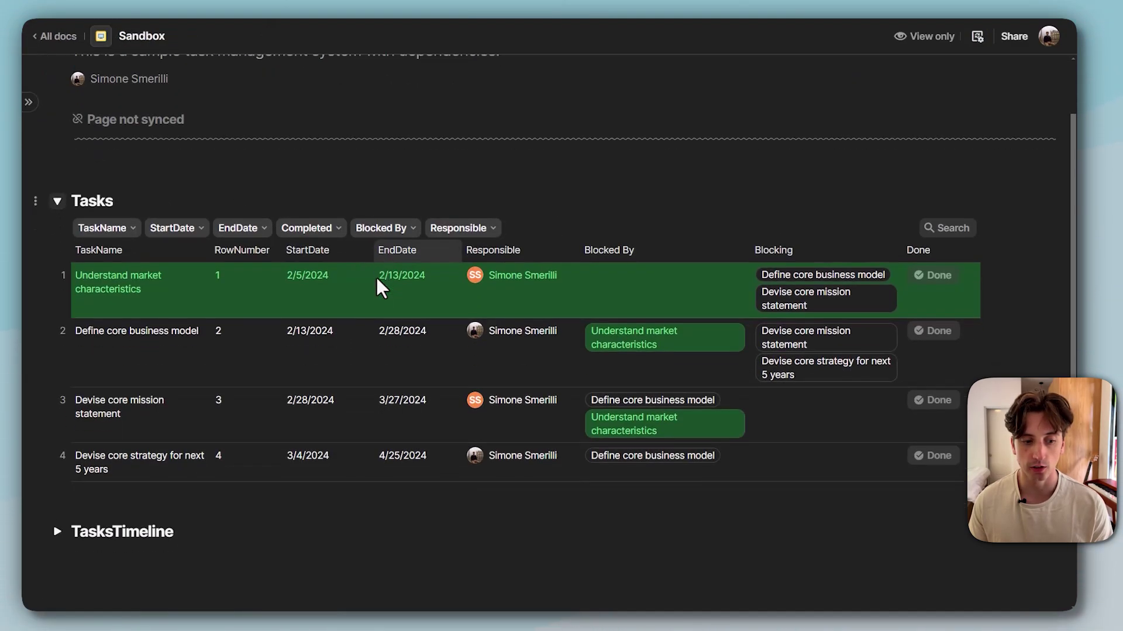
click(42, 232)
key(Escape)
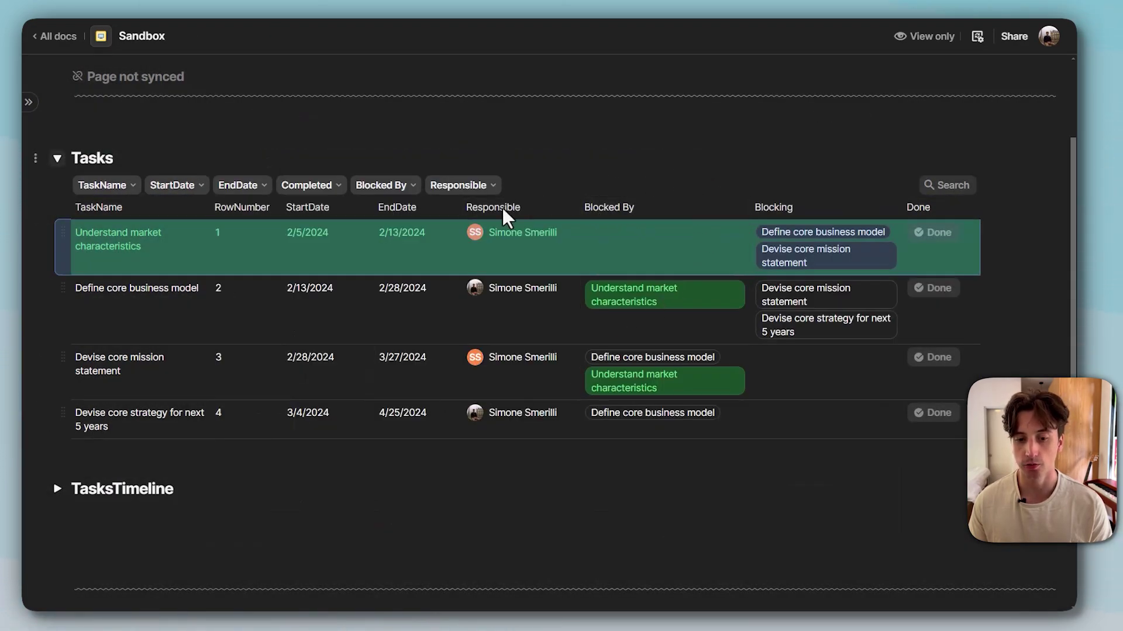
click(531, 242)
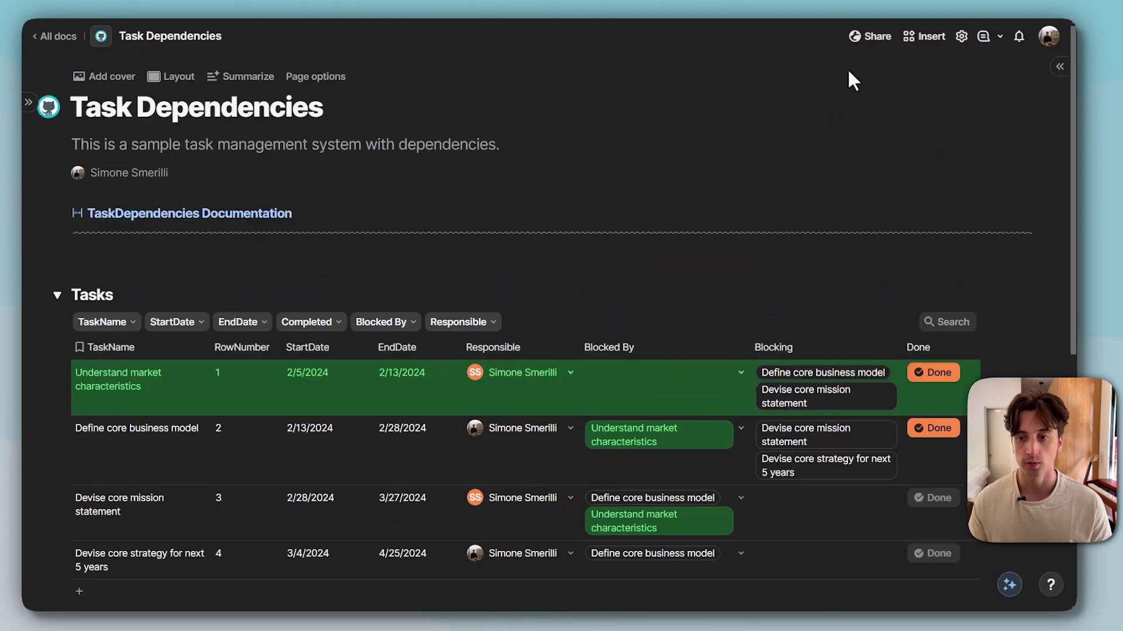
In Task Dependencies' sharing settings, verify Sandbox is the doc syncing its page, then close the list.
click(868, 37)
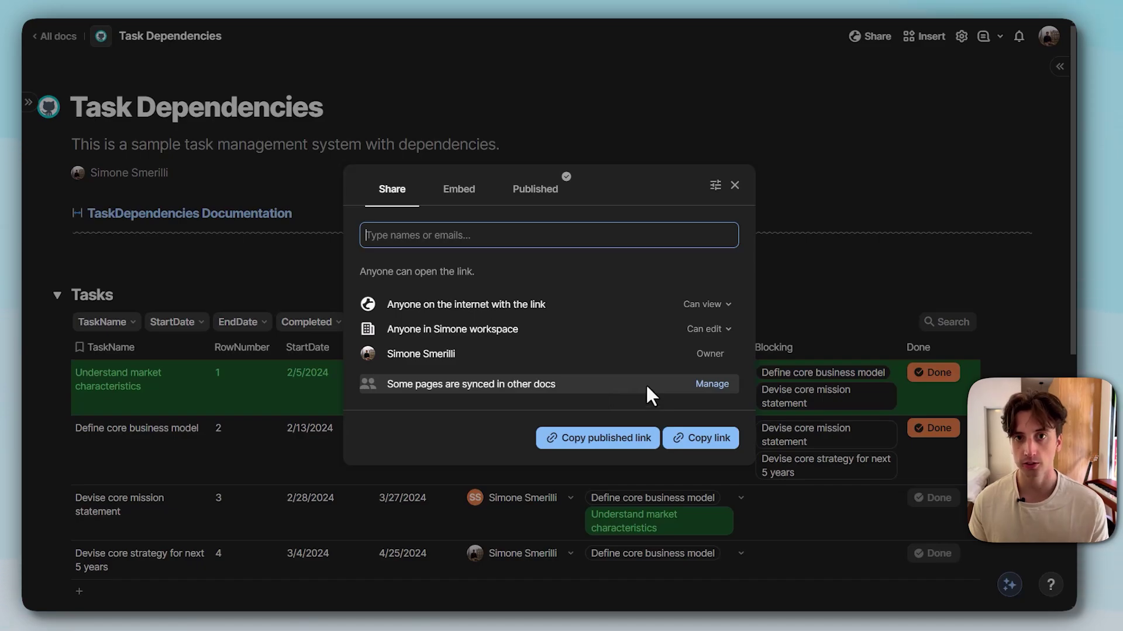
click(710, 388)
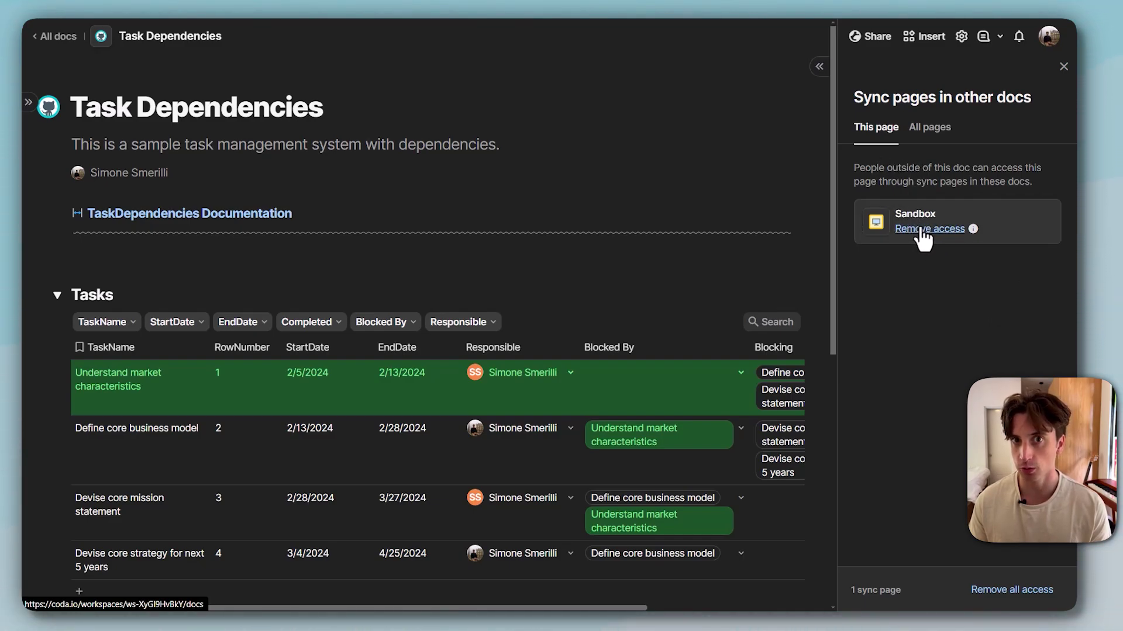
key(Escape)
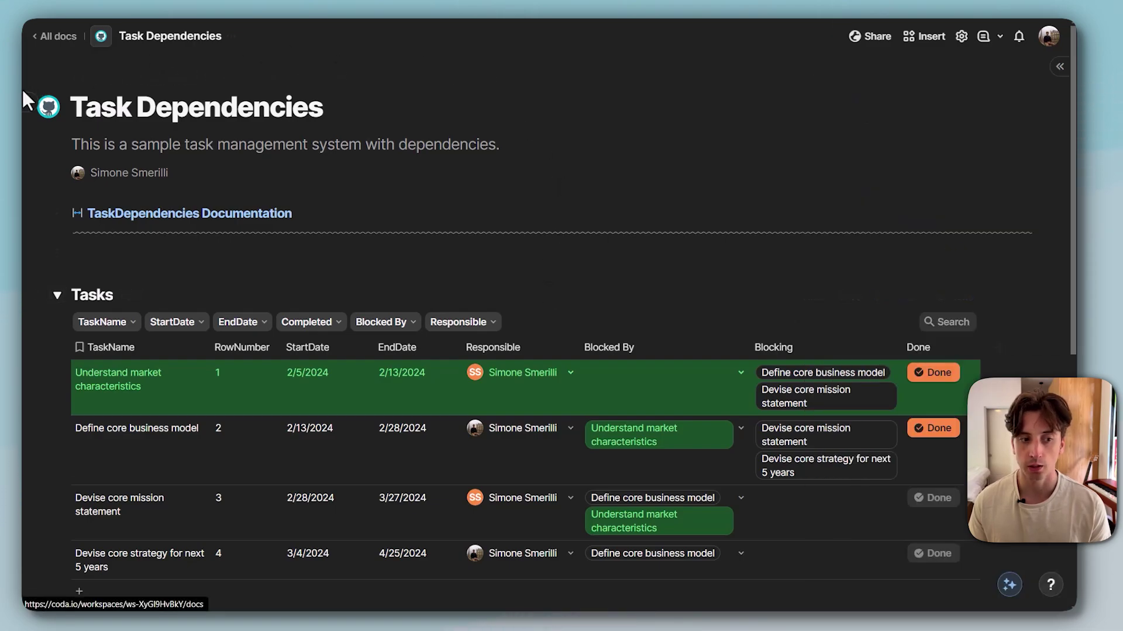
Add a Responsible filter to the Tasks table showing only the Current user's tasks.
mouse_move(93, 110)
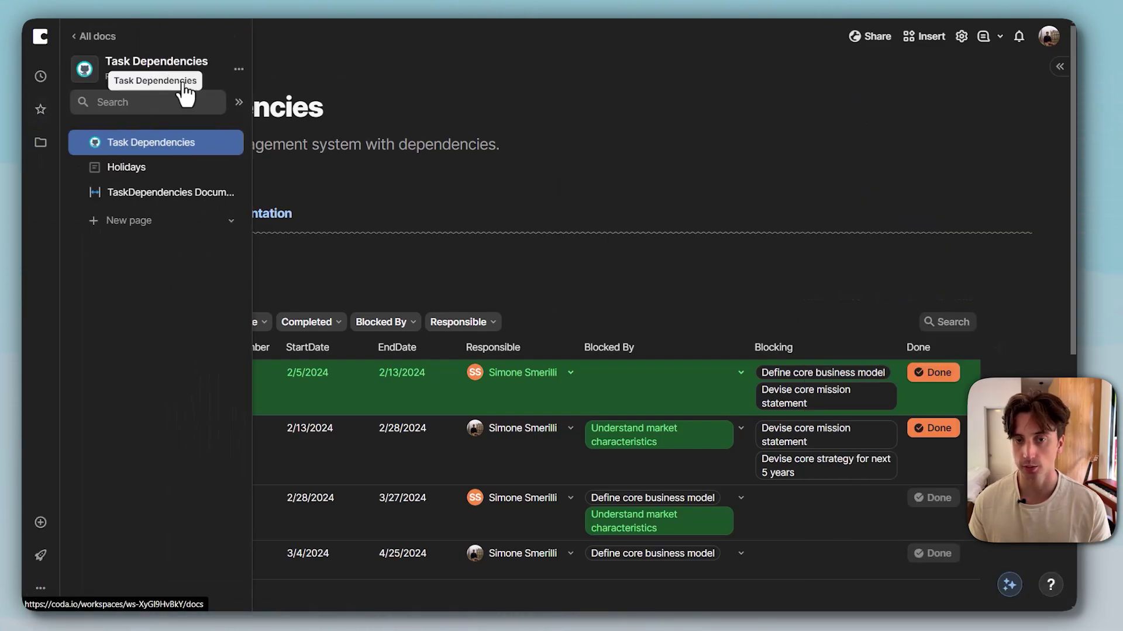
click(816, 300)
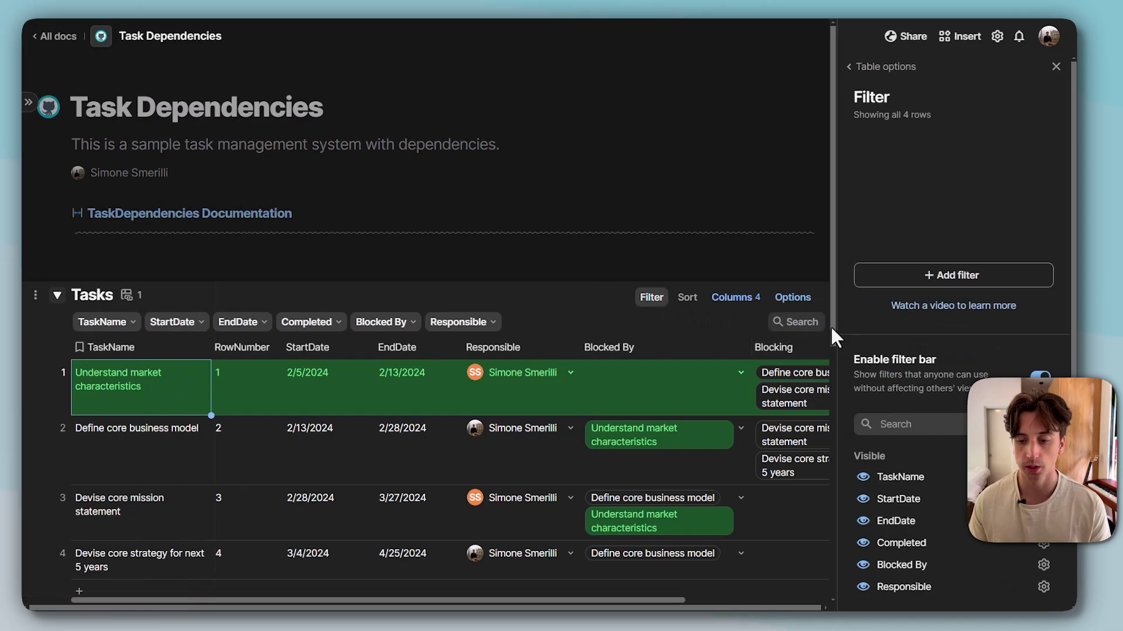
click(930, 275)
click(908, 421)
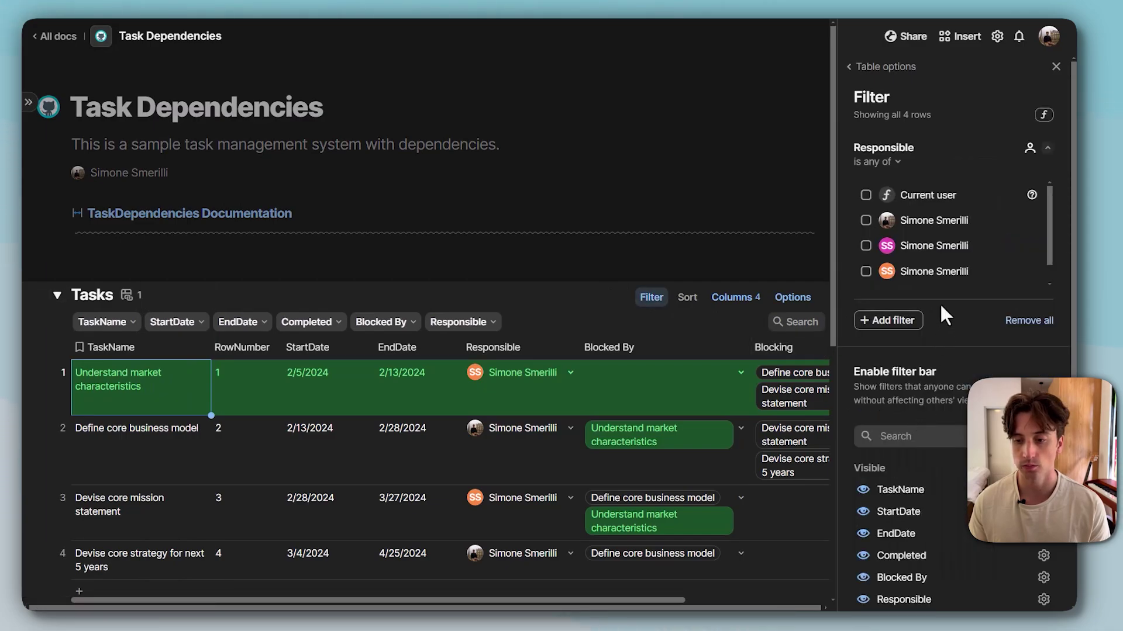
click(866, 195)
key(Escape)
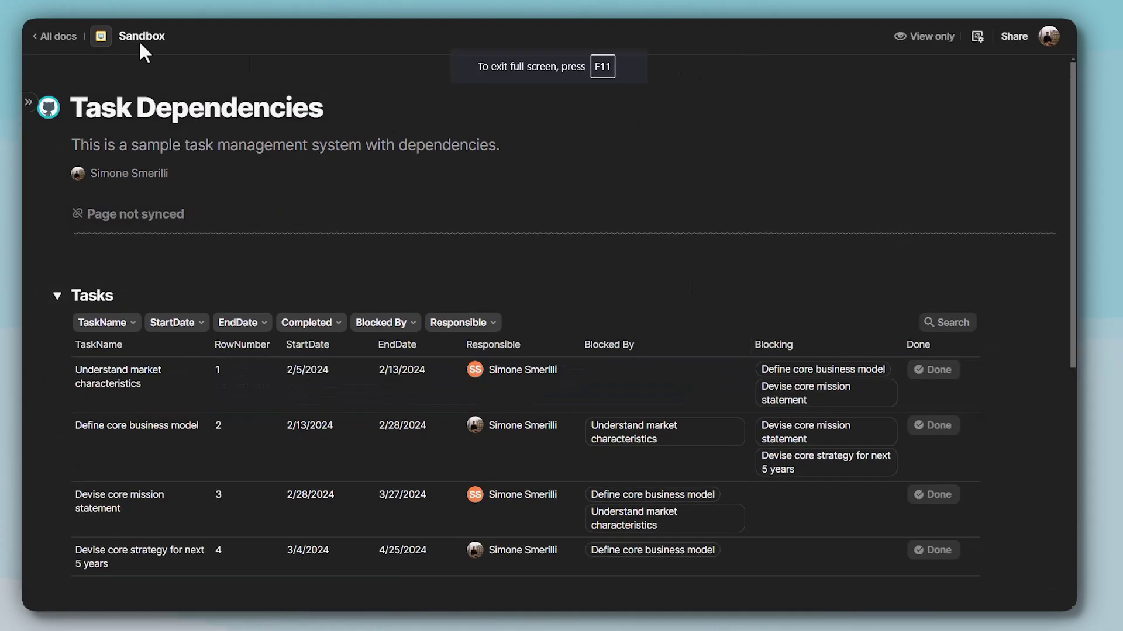
mouse_move(20, 83)
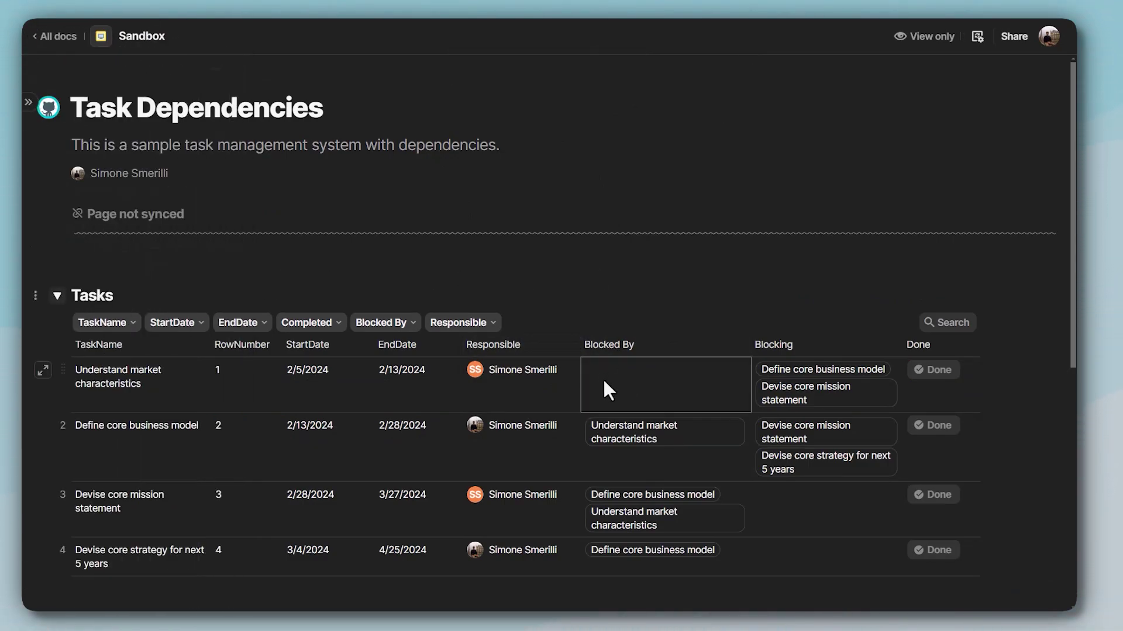
Limit the sync page's access to Only people with source doc access and confirm the change.
click(975, 38)
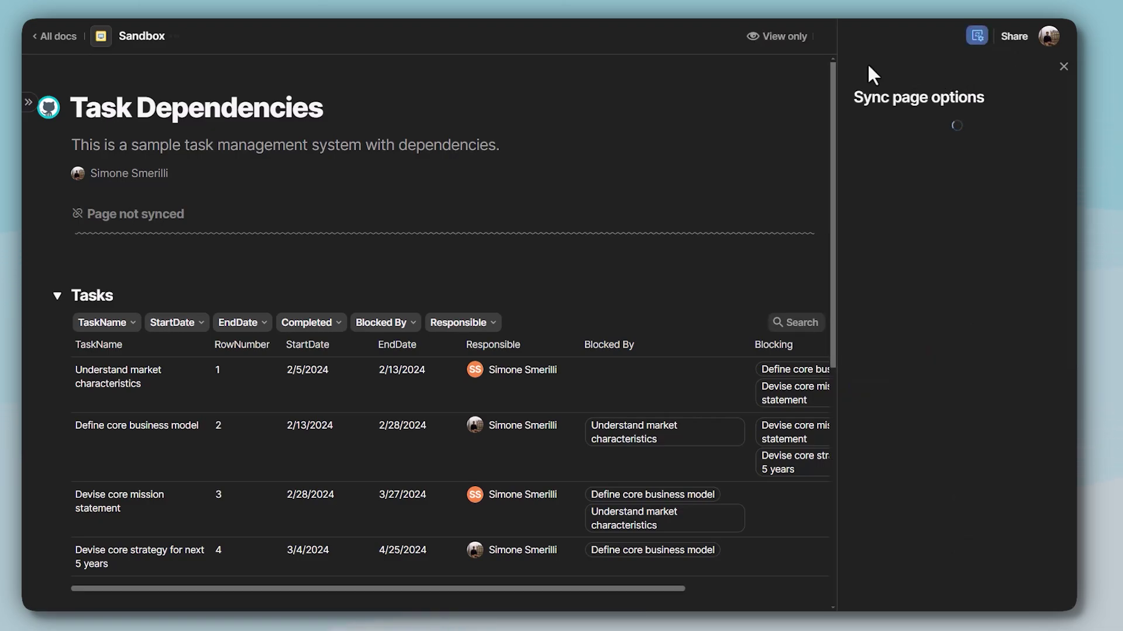
scroll(559, 296, down, 2)
click(953, 306)
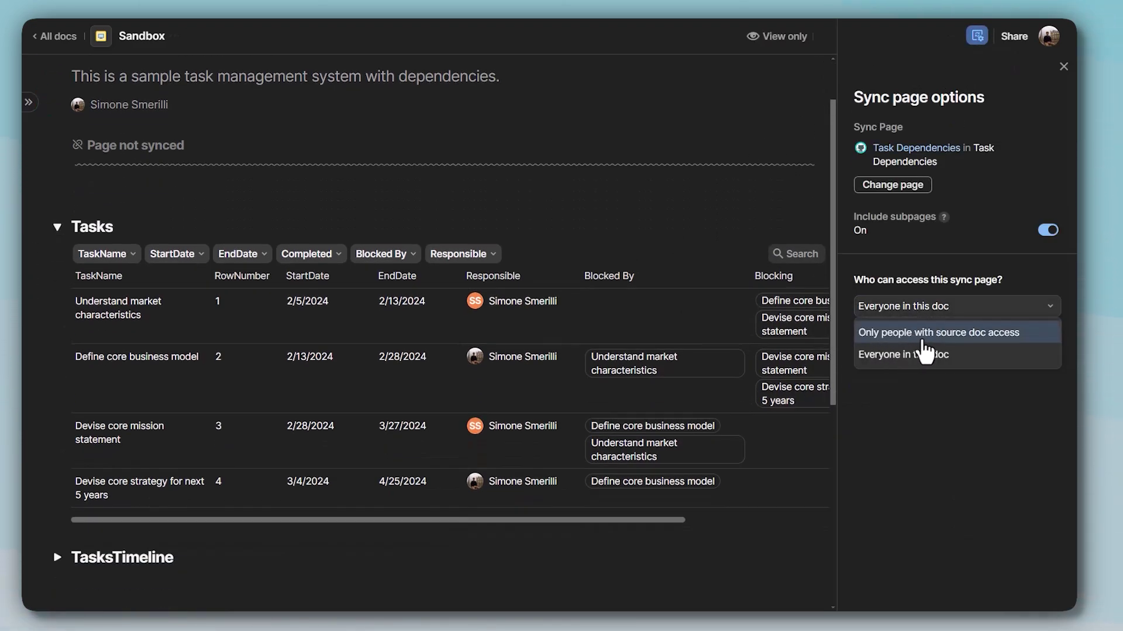
click(918, 344)
click(628, 362)
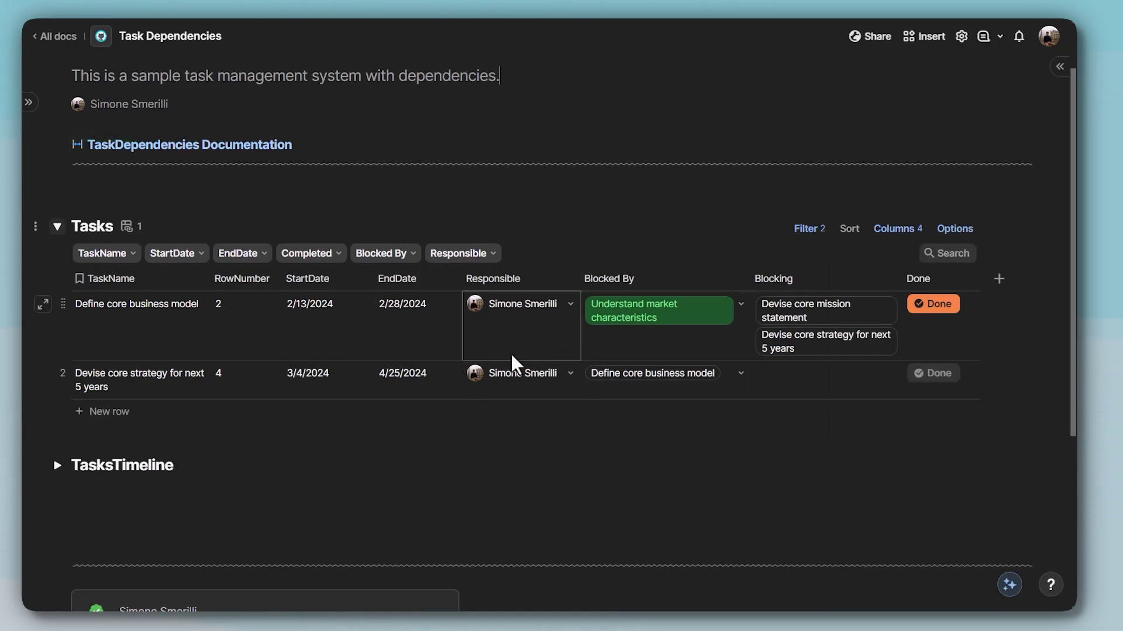
mouse_move(27, 100)
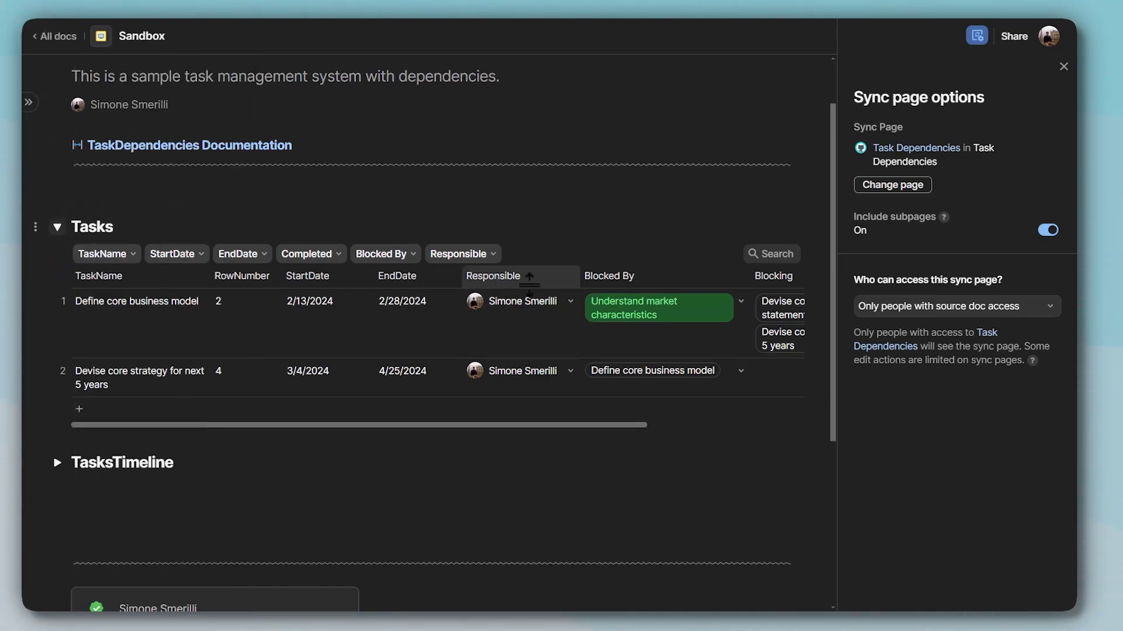
click(883, 307)
Switch sync page access back to Everyone in this doc, confirm, and close the options.
click(874, 351)
click(625, 368)
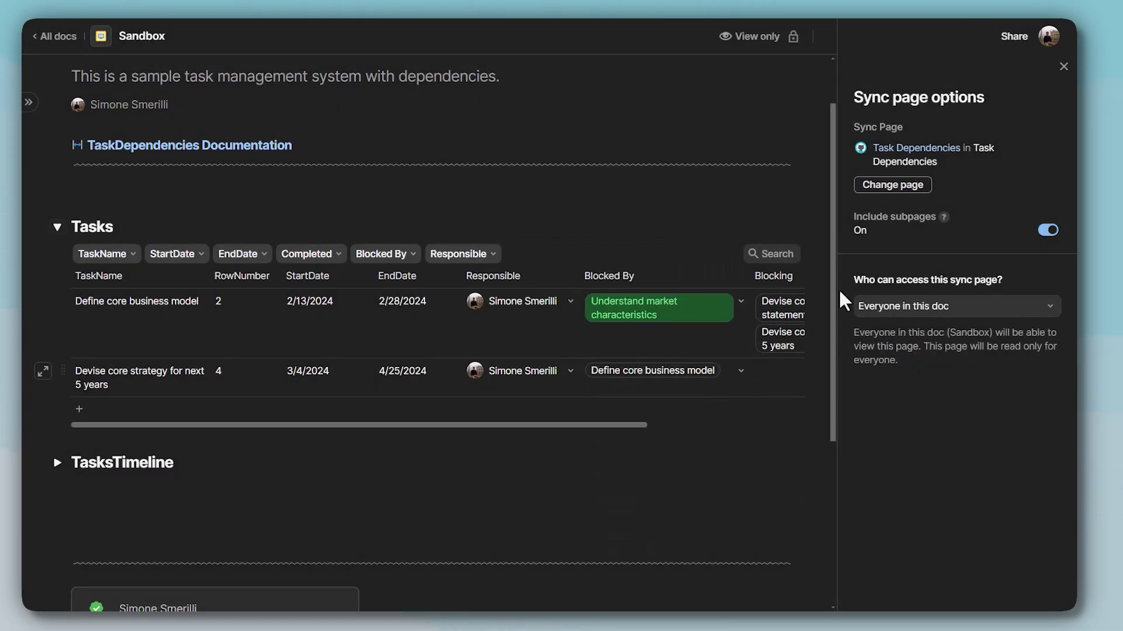
click(1063, 66)
Select the task cells in rows 1-4 and several Responsible cells, then go full screen.
scroll(585, 304, down, 2)
click(223, 319)
drag(222, 318, 834, 486)
click(520, 327)
click(529, 380)
click(512, 478)
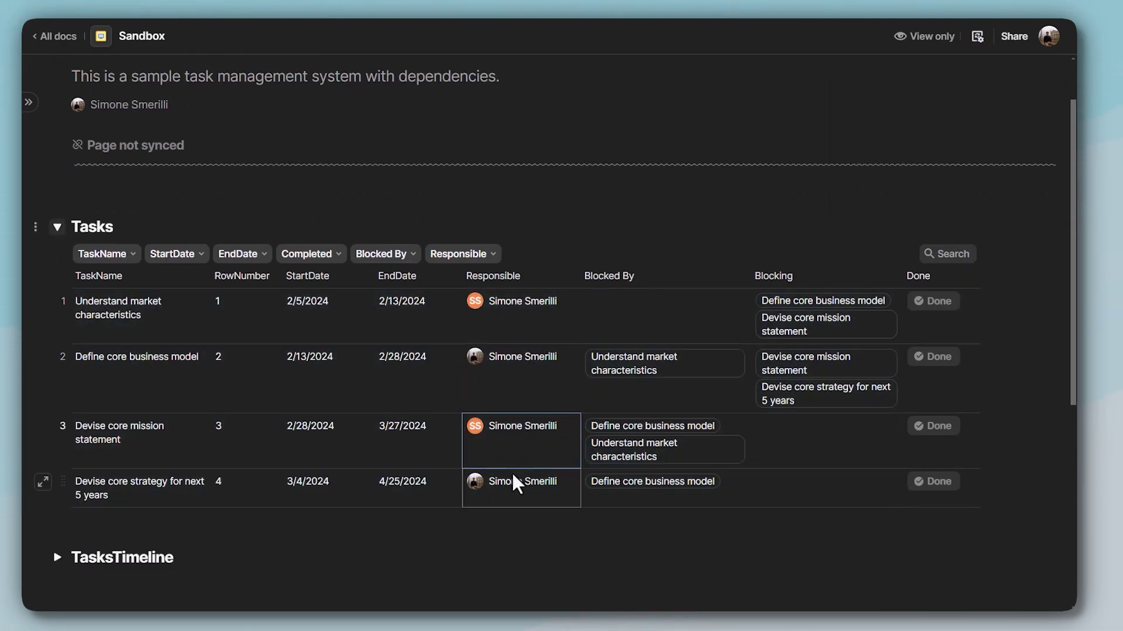
click(512, 386)
key(F11)
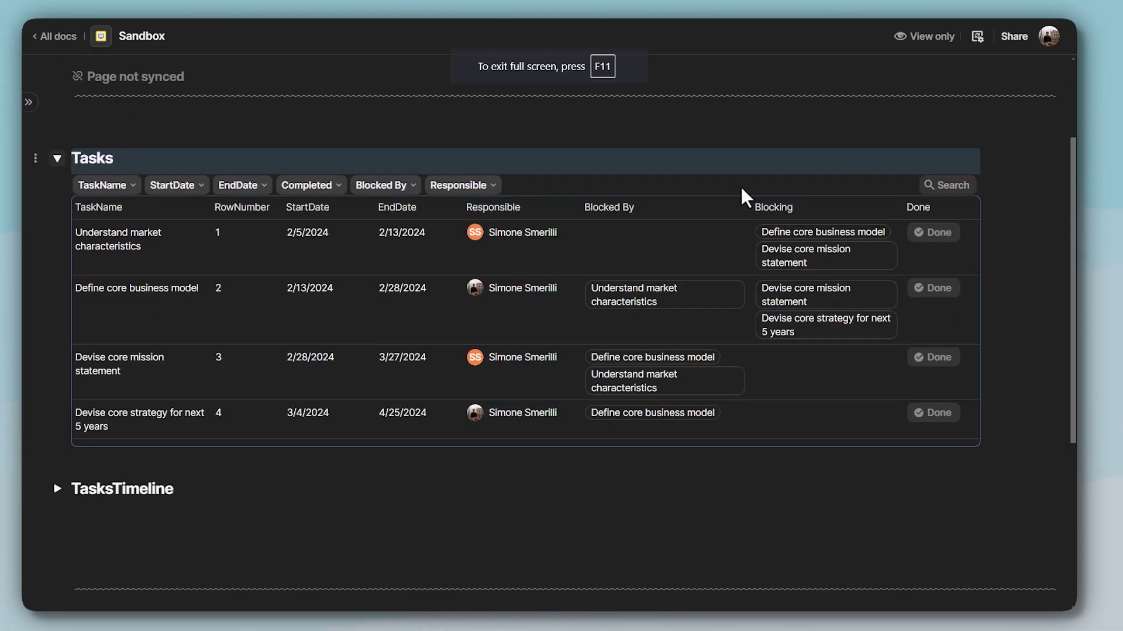
click(457, 186)
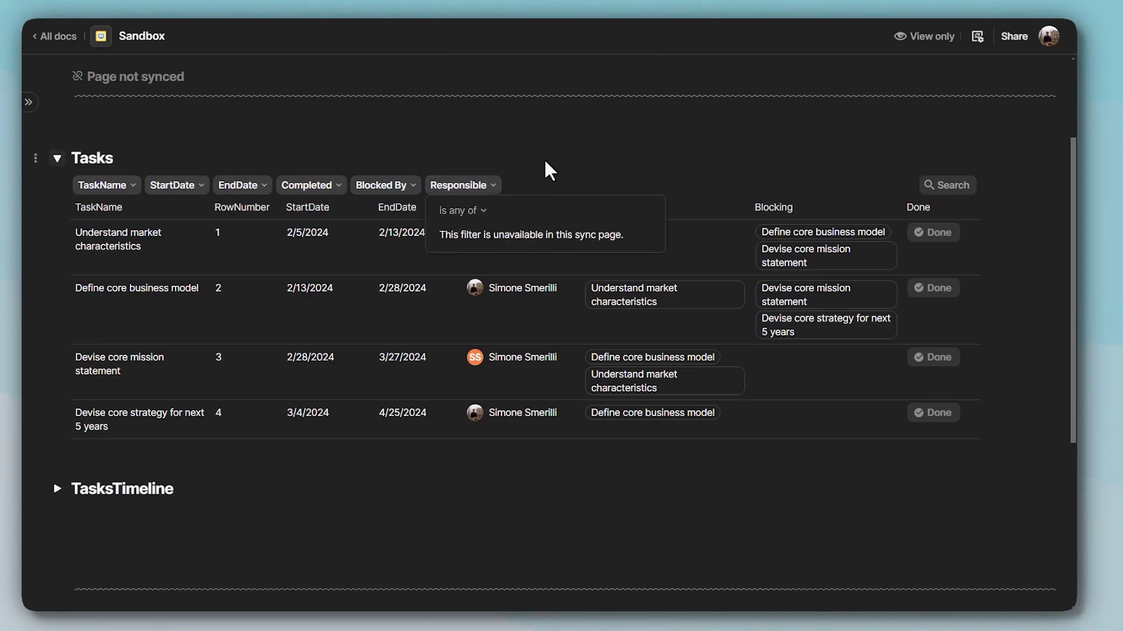
click(386, 185)
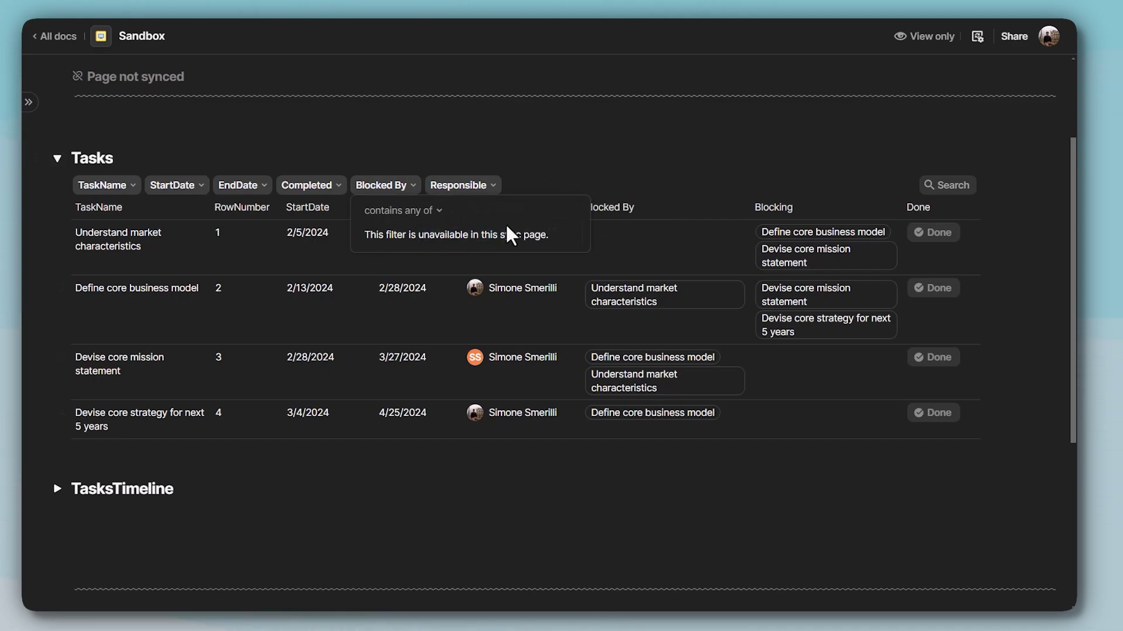
click(357, 202)
mouse_move(40, 154)
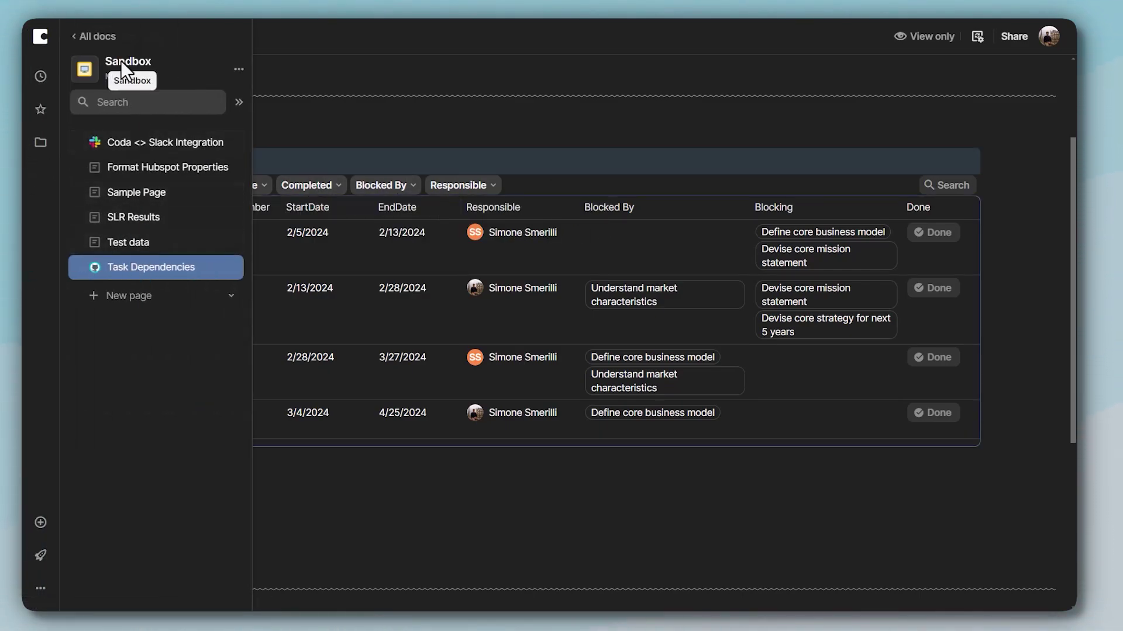
click(306, 185)
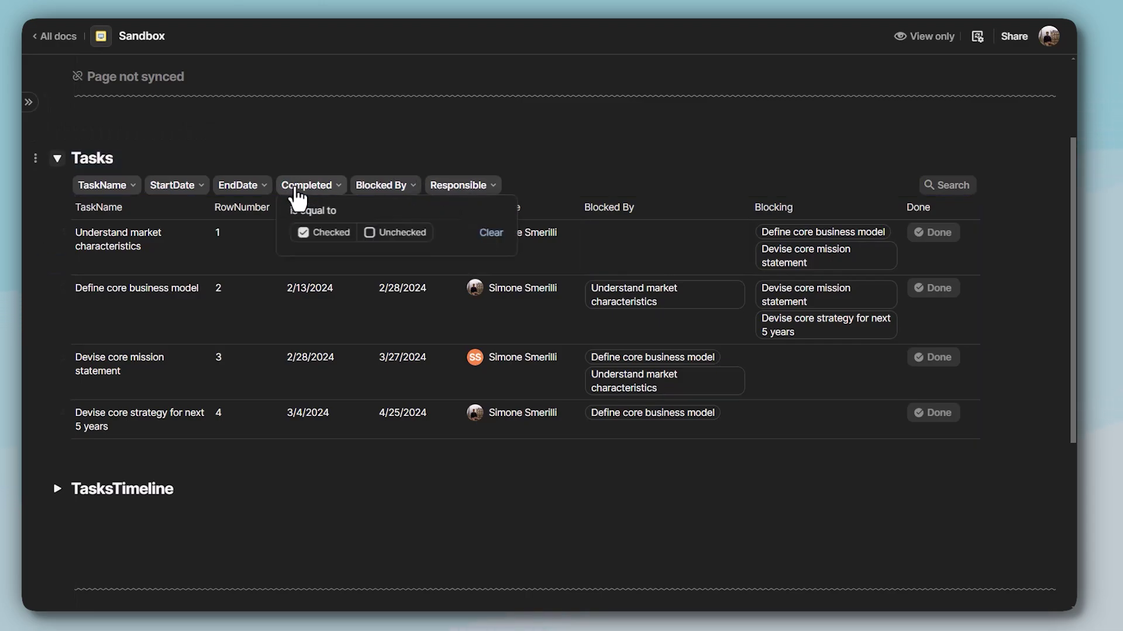
click(303, 232)
click(341, 244)
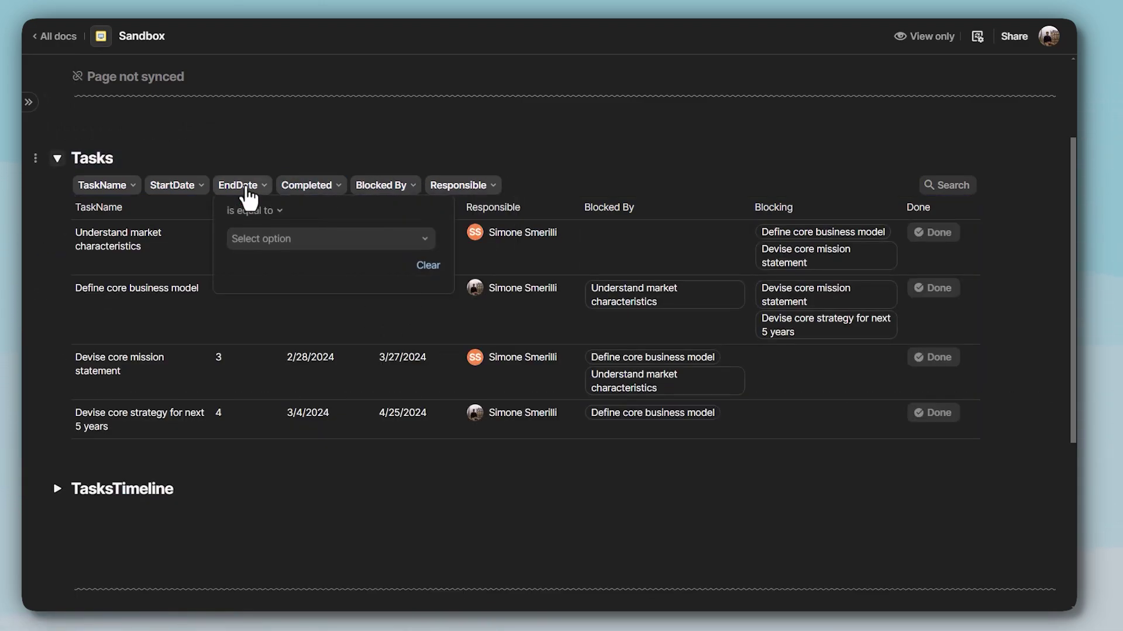
mouse_move(135, 187)
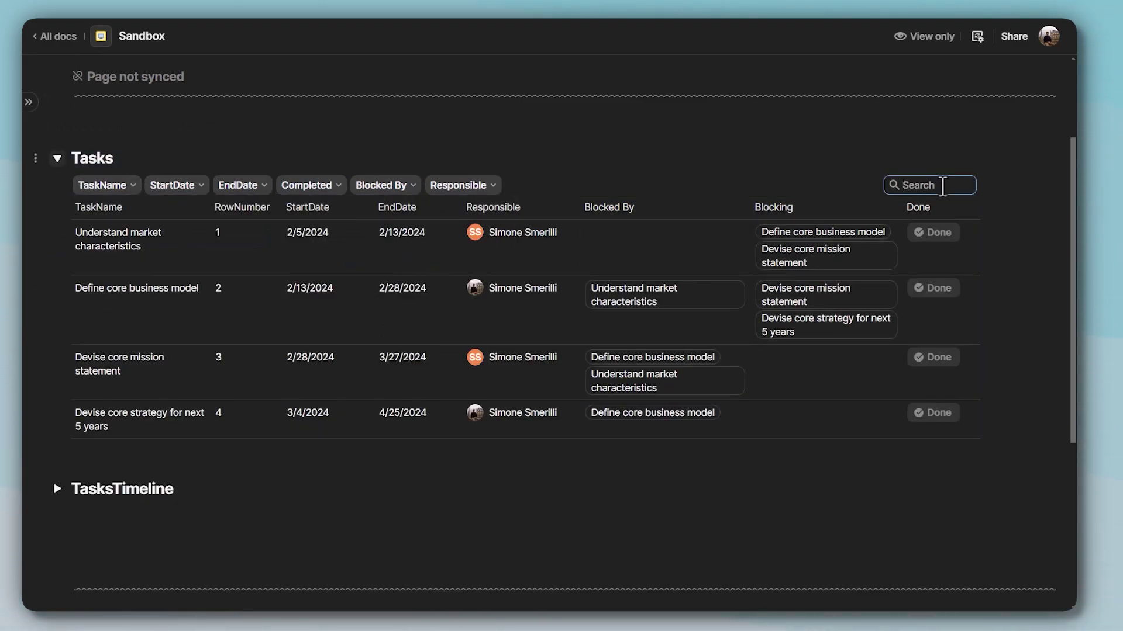
click(455, 187)
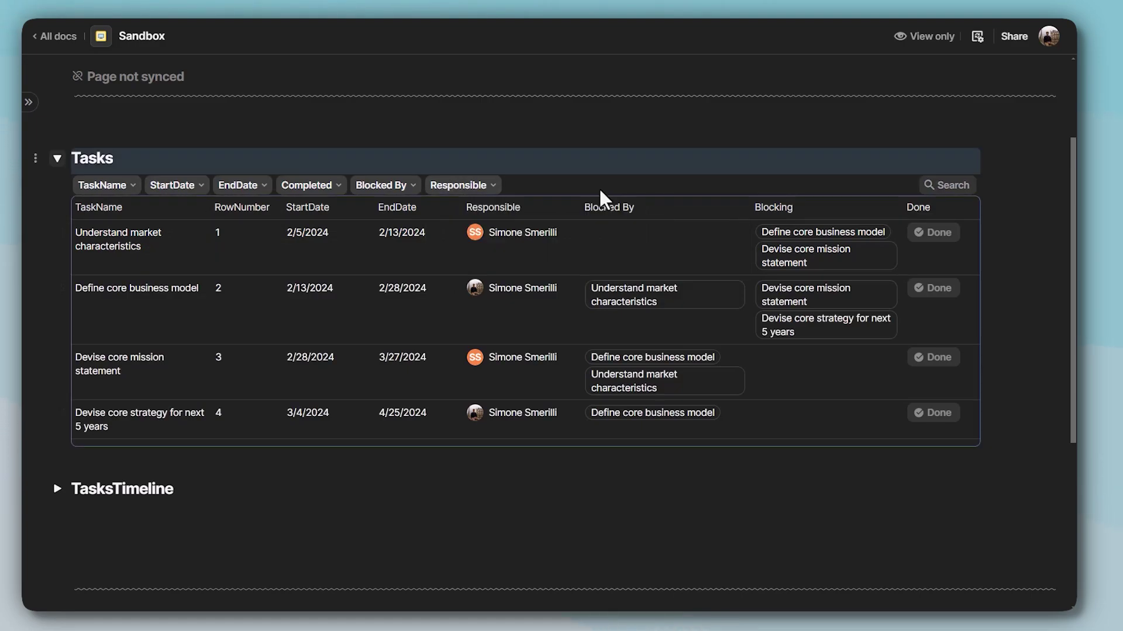